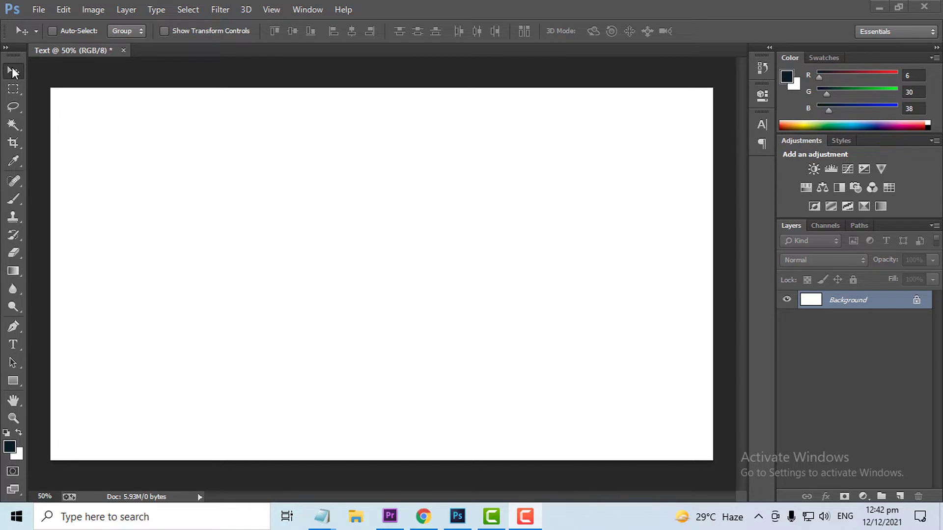
# Step: Add the text SAMPLE in the upper part of the blank canvas with the Type tool and commit it
pyautogui.click(13, 344)
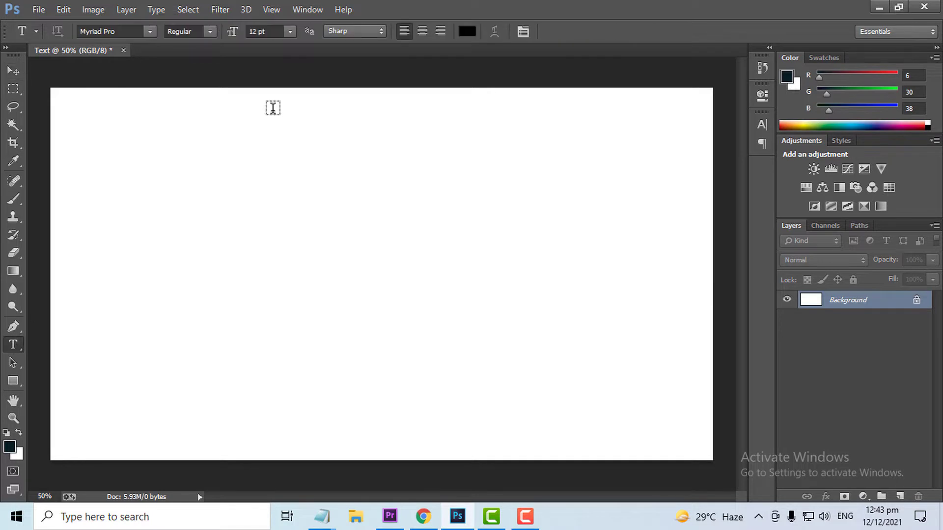
pyautogui.click(242, 157)
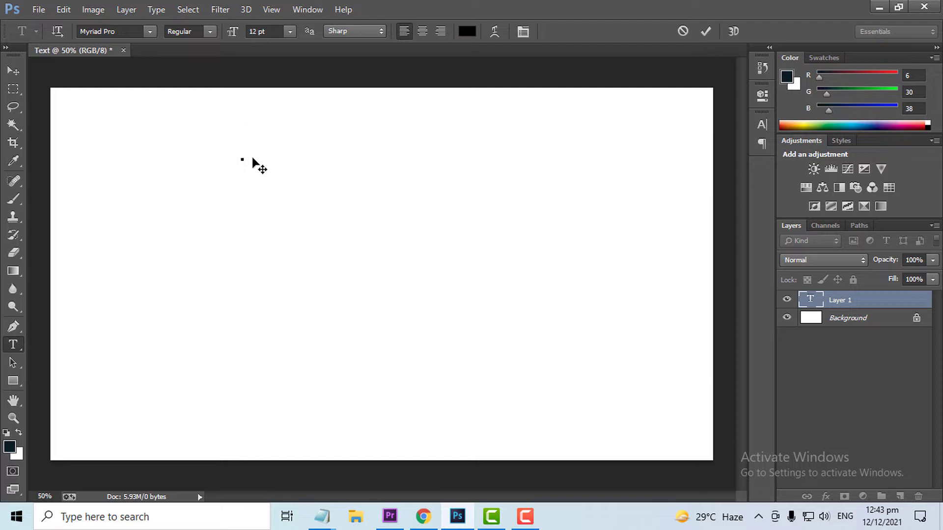
pyautogui.write('SAMPLE')
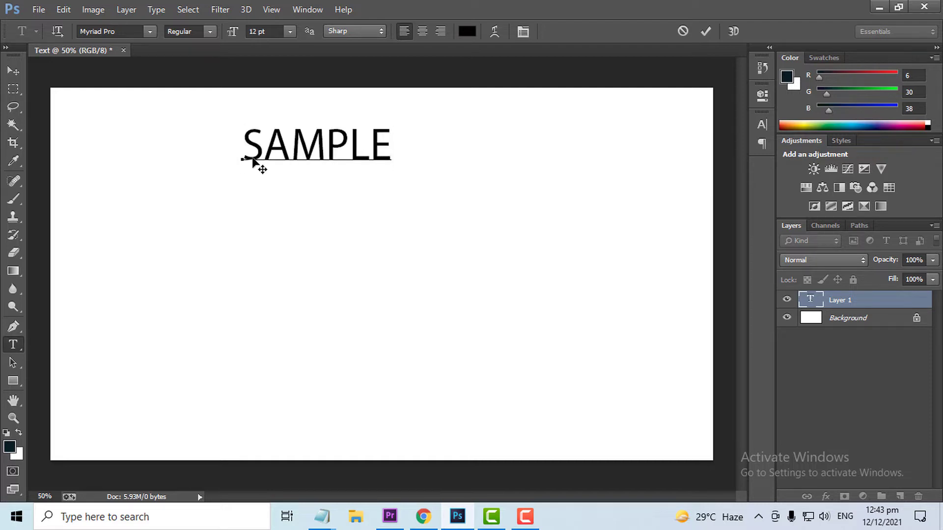
pyautogui.click(10, 72)
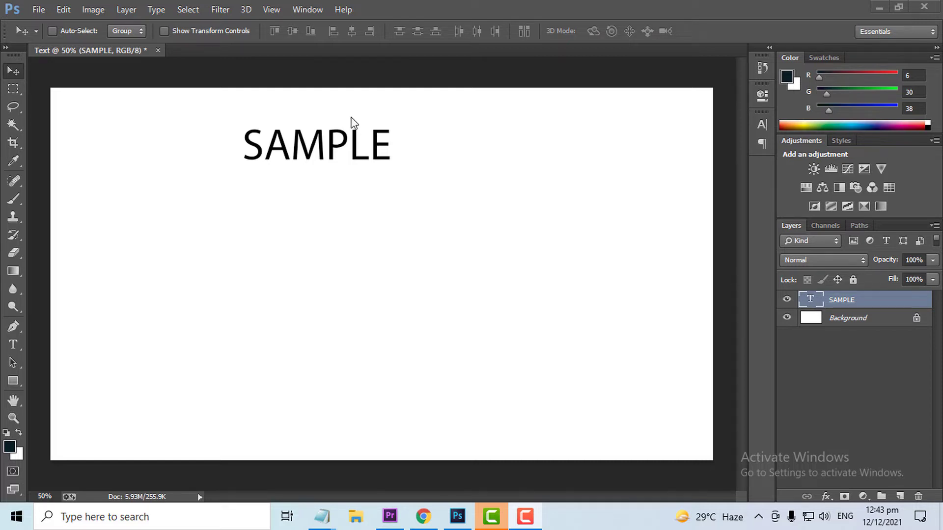
# Step: Examine the font, size, leading and tracking choices in the Character settings, and the alignment and indent options in the Paragraph settings
pyautogui.click(308, 9)
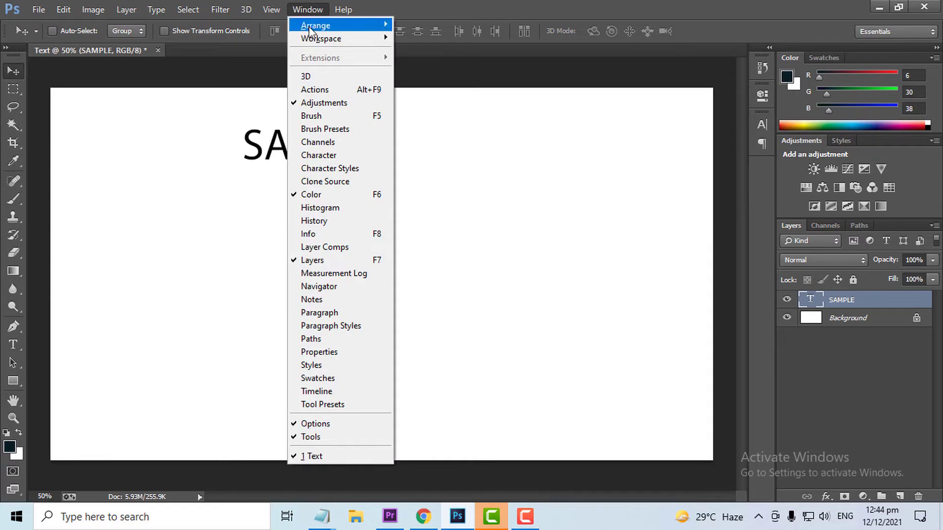
pyautogui.click(295, 155)
pyautogui.click(676, 170)
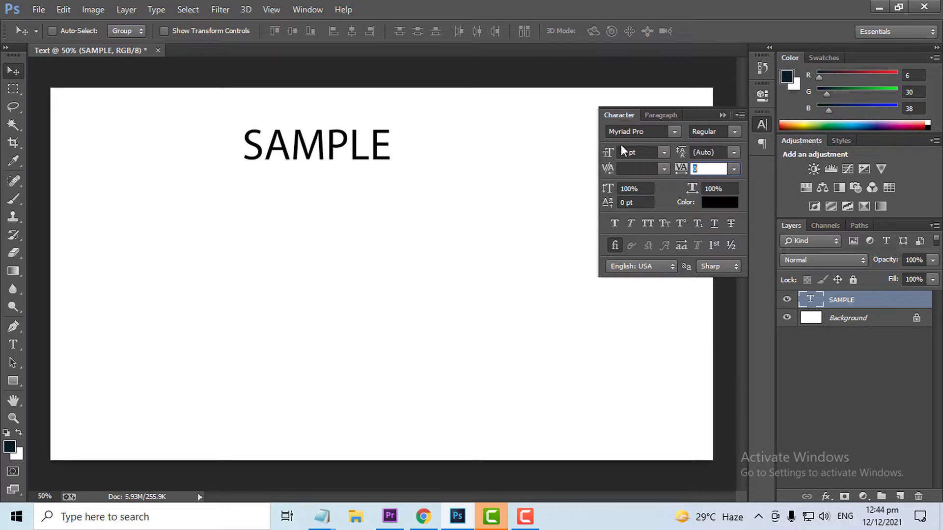
pyautogui.click(674, 133)
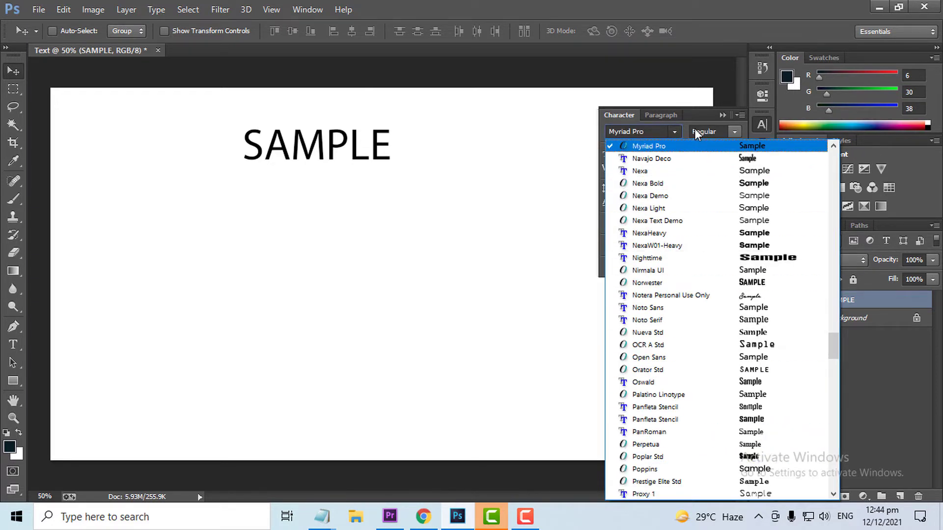
pyautogui.click(673, 131)
pyautogui.click(664, 153)
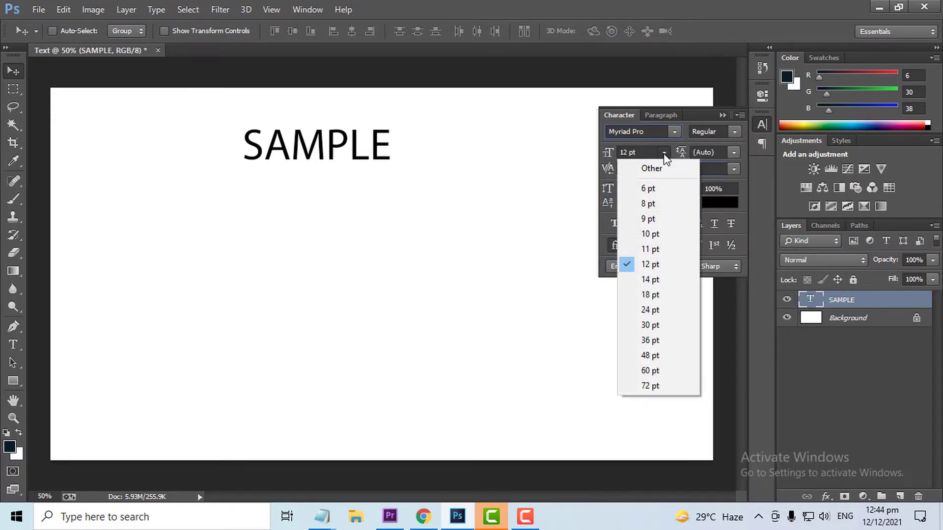
pyautogui.click(678, 155)
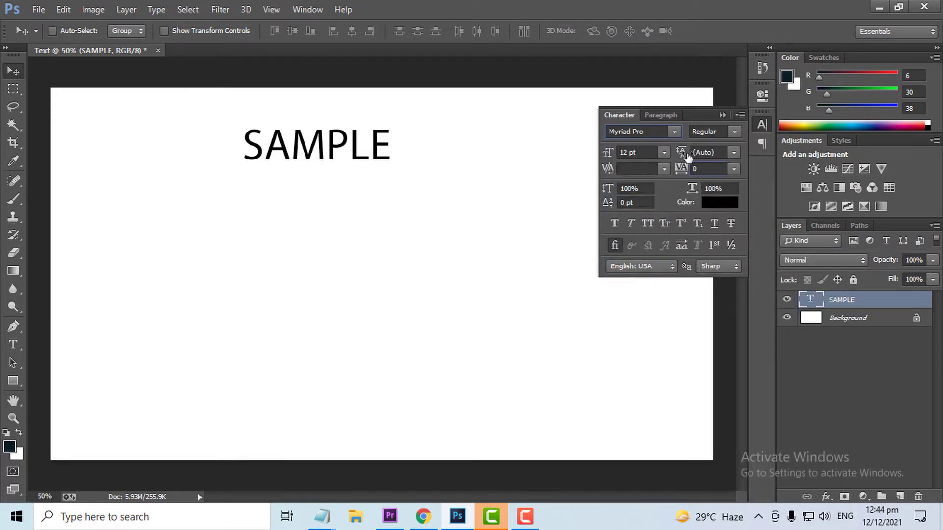
pyautogui.click(732, 153)
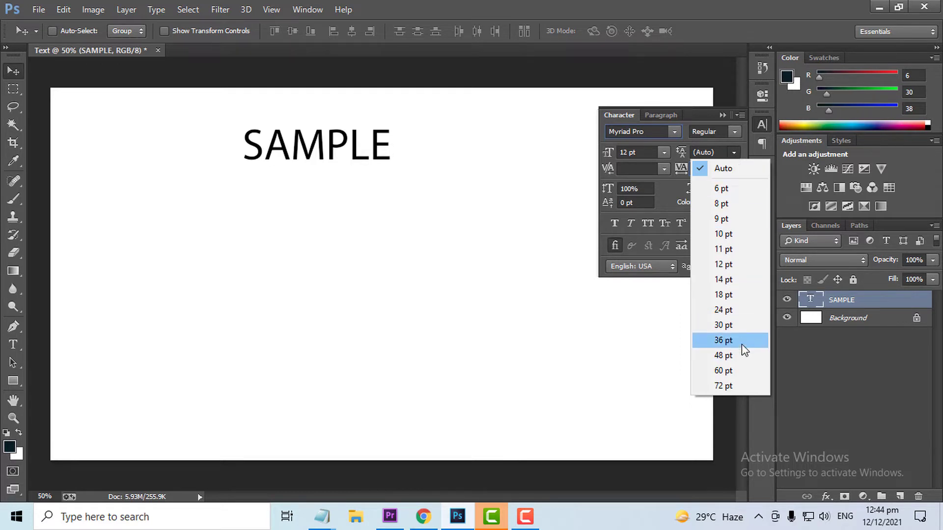
pyautogui.click(732, 155)
pyautogui.click(735, 169)
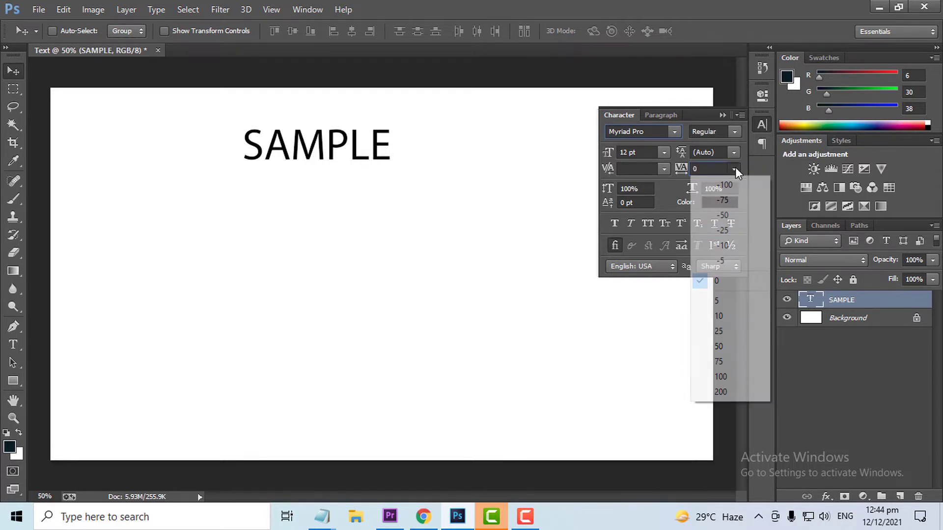
pyautogui.click(735, 154)
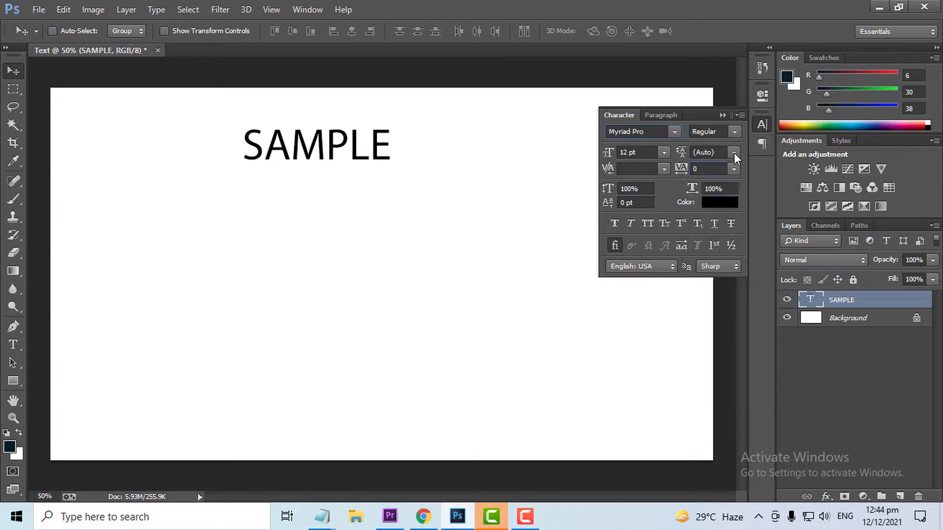
pyautogui.click(672, 121)
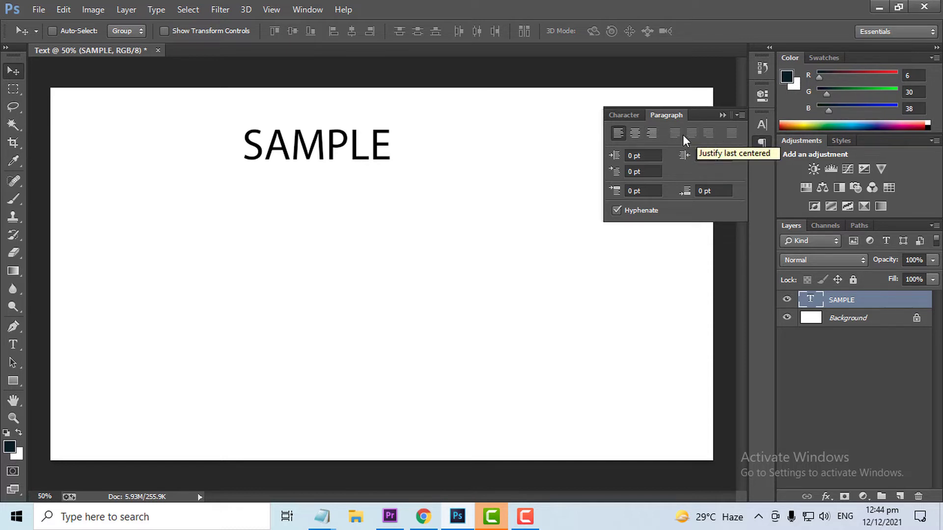
pyautogui.press('t')
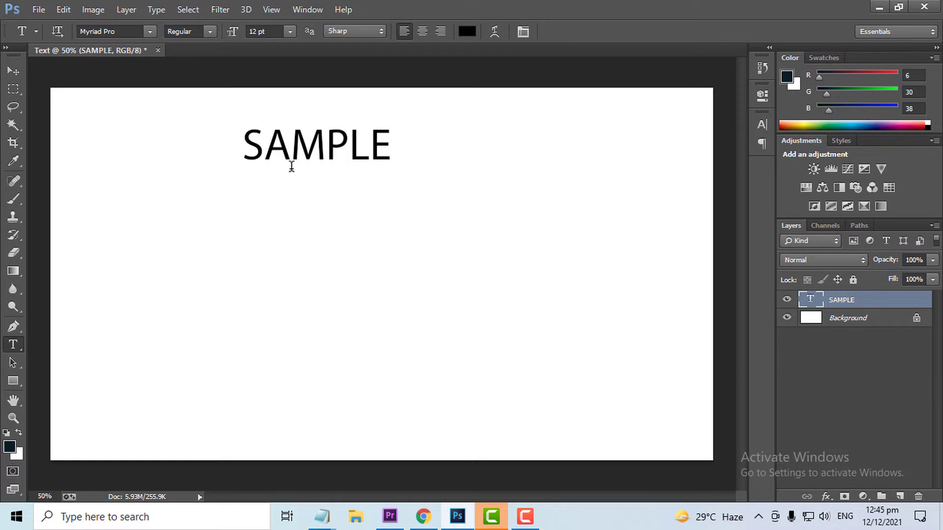
pyautogui.doubleClick(309, 147)
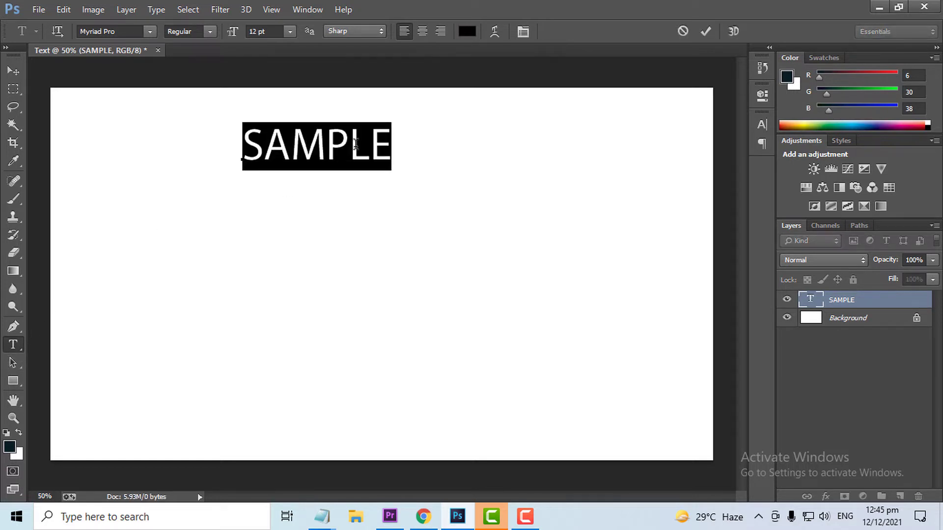
pyautogui.click(13, 71)
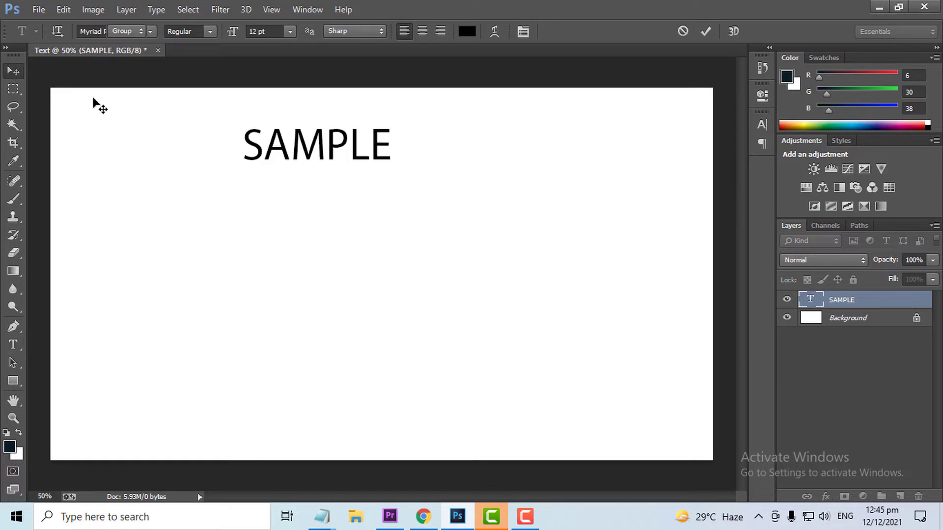
# Step: Change the colour of the whole SAMPLE text to blue, hex 1f3fde
pyautogui.doubleClick(812, 302)
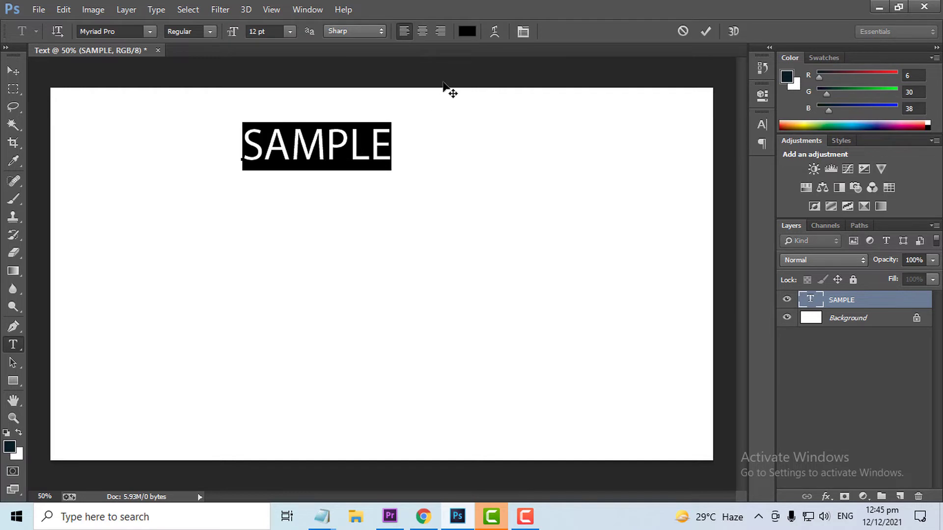
pyautogui.click(466, 33)
pyautogui.click(500, 147)
pyautogui.moveTo(535, 167)
pyautogui.mouseDown()
pyautogui.moveTo(581, 153)
pyautogui.moveTo(587, 204)
pyautogui.moveTo(556, 238)
pyautogui.moveTo(465, 238)
pyautogui.moveTo(496, 181)
pyautogui.mouseUp()
pyautogui.click(517, 147)
pyautogui.click(555, 153)
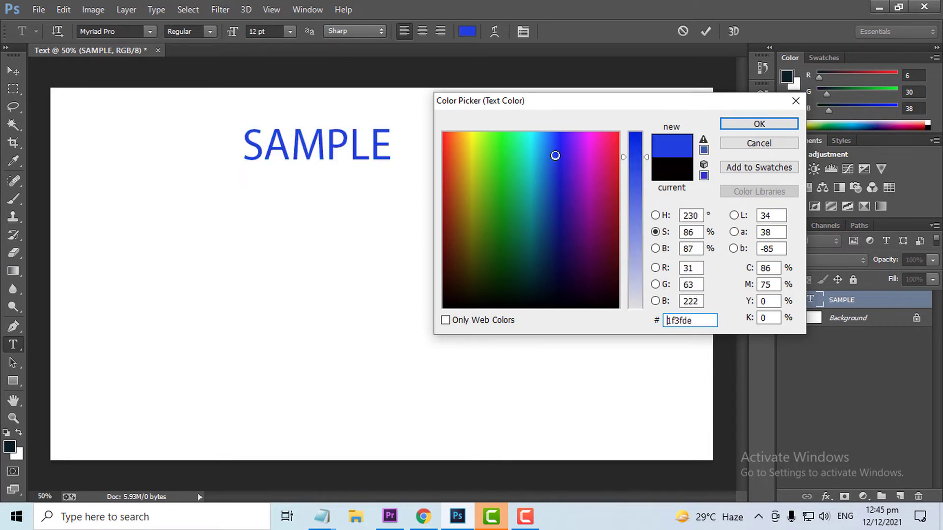
pyautogui.click(759, 124)
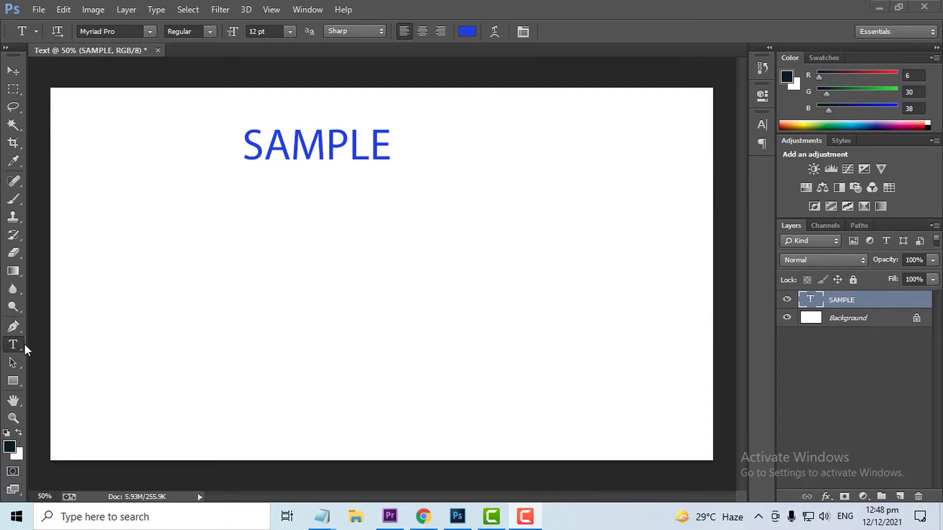
# Step: Add the text WARPED on a new type layer below SAMPLE and open its Warp Text settings
pyautogui.click(234, 221)
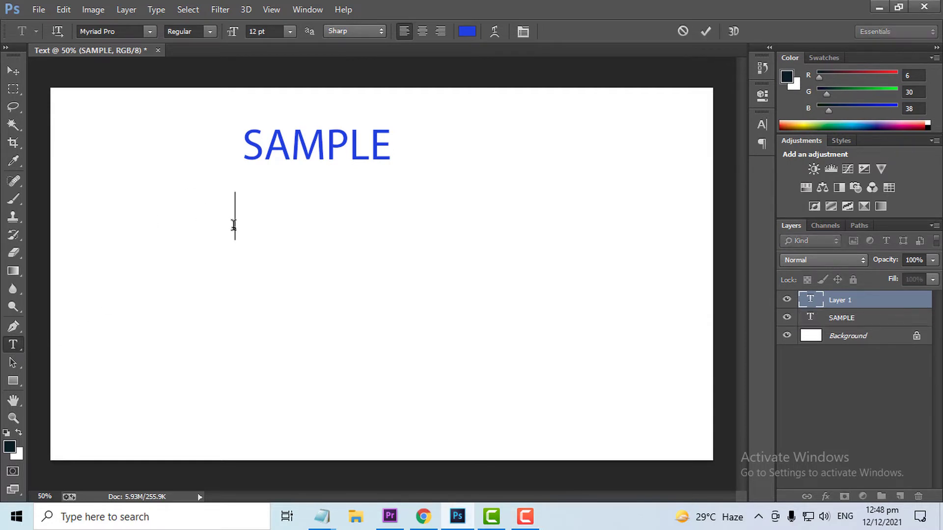
pyautogui.write('WA')
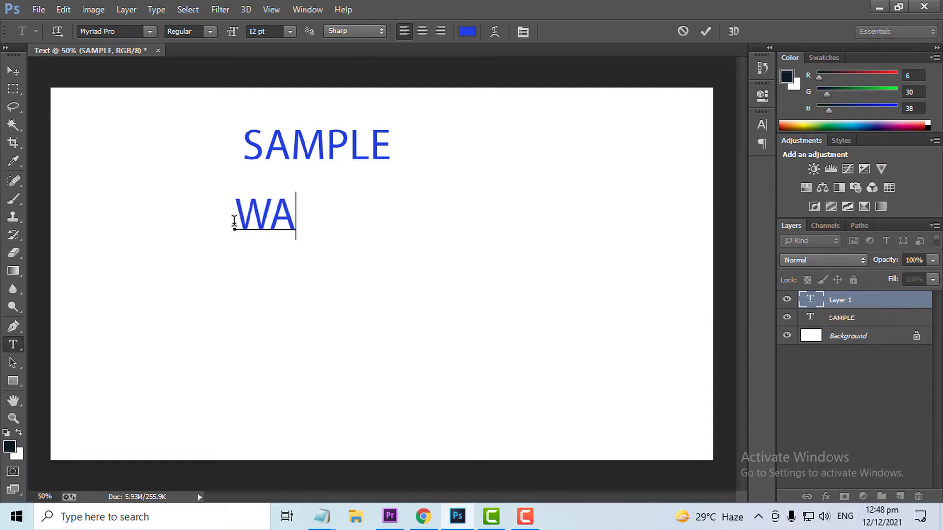
pyautogui.write('RPED')
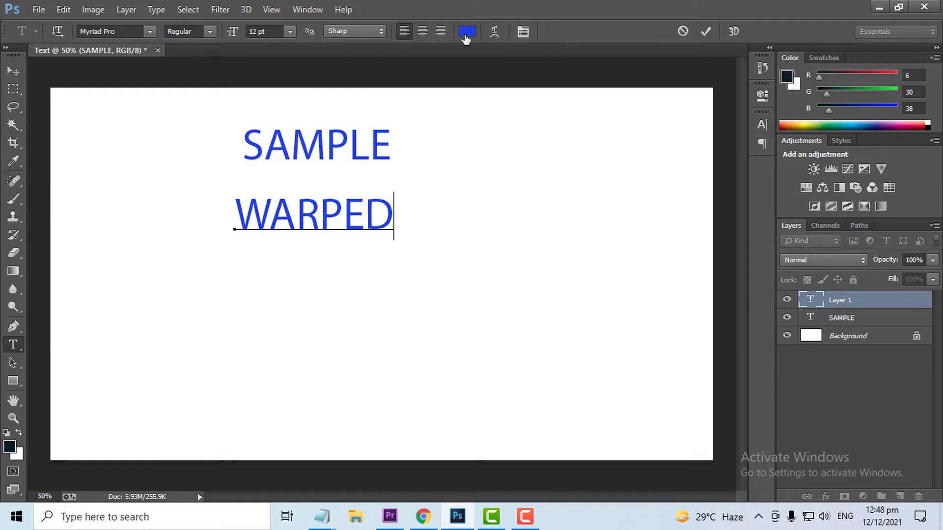
pyautogui.click(498, 35)
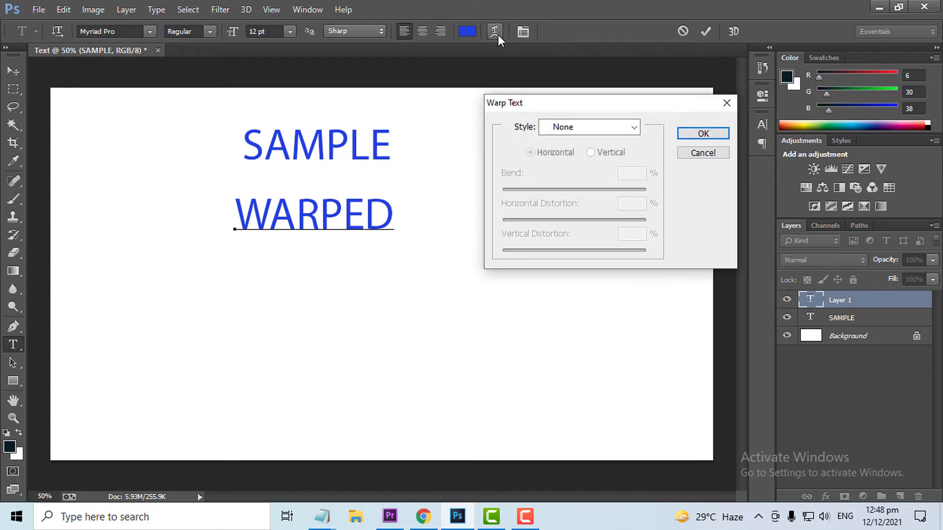
# Step: Try the Arc, Arc Lower, Arc Upper, Arch and Fish warp styles on the WARPED text
pyautogui.click(616, 132)
pyautogui.click(602, 164)
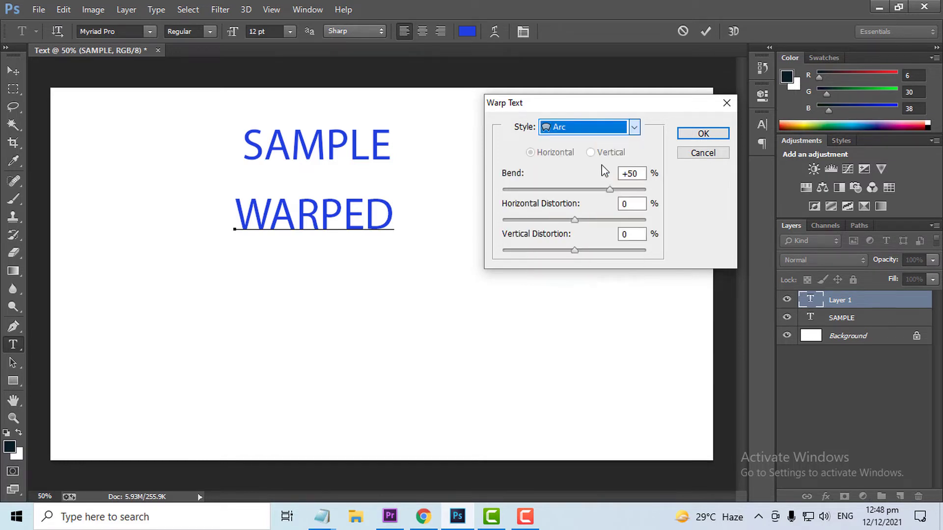
pyautogui.click(637, 130)
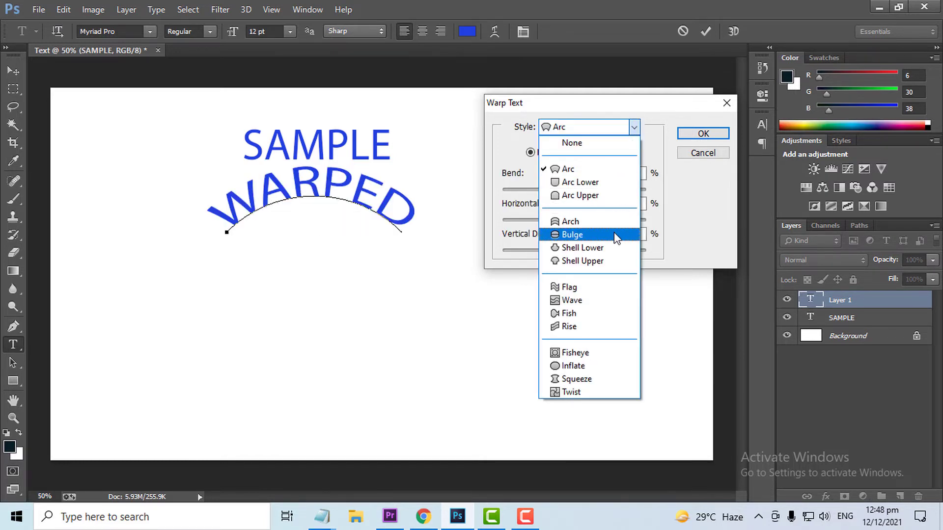
pyautogui.click(612, 182)
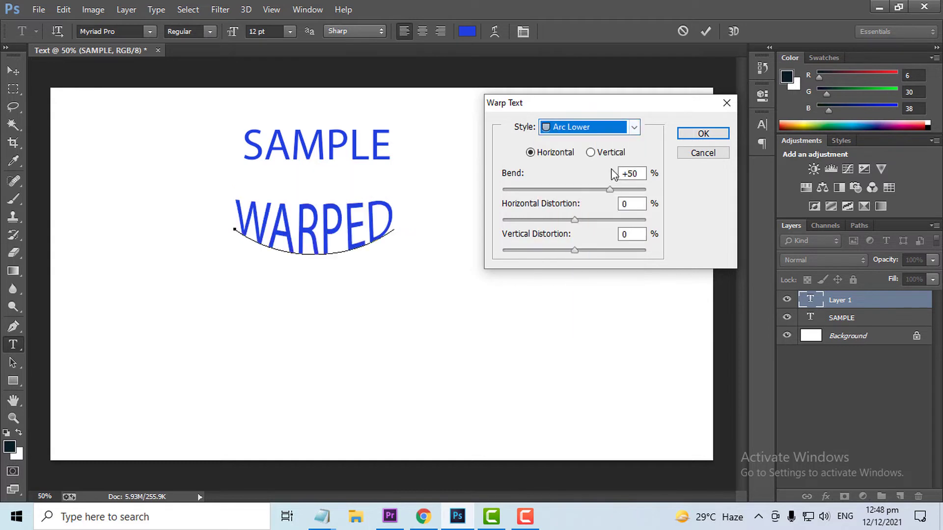
pyautogui.click(634, 129)
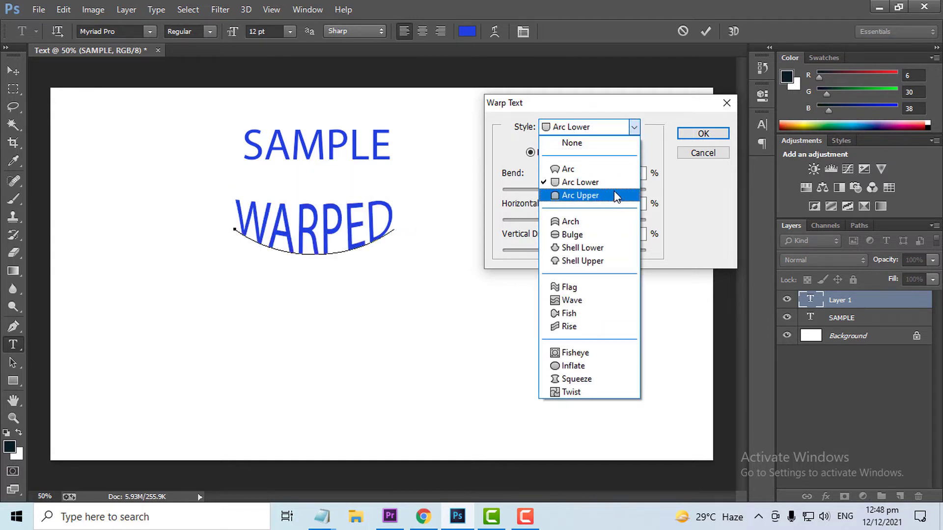
pyautogui.click(614, 191)
pyautogui.click(634, 127)
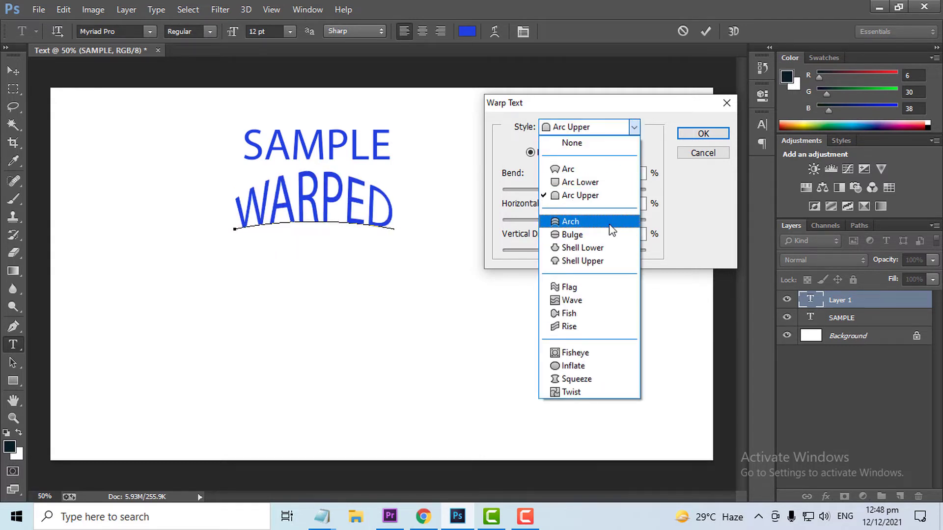
pyautogui.click(611, 219)
pyautogui.click(633, 127)
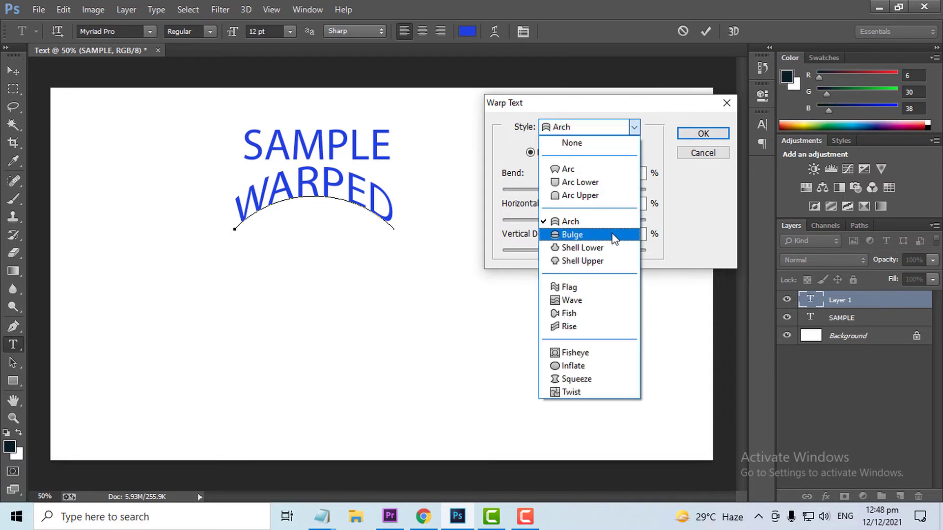
pyautogui.click(598, 313)
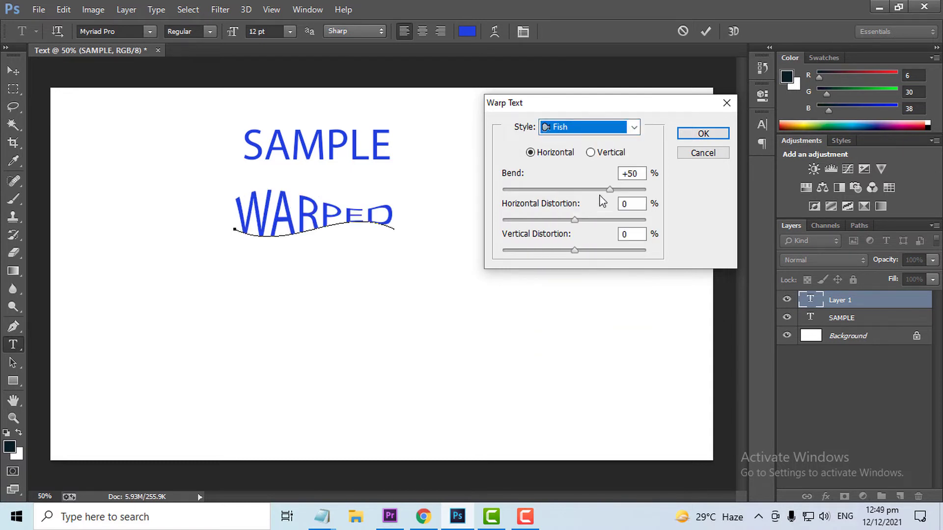
# Step: Warp the WARPED text with the Wave style, using bend -43%, horizontal distortion +42% and vertical distortion -21%
pyautogui.click(634, 128)
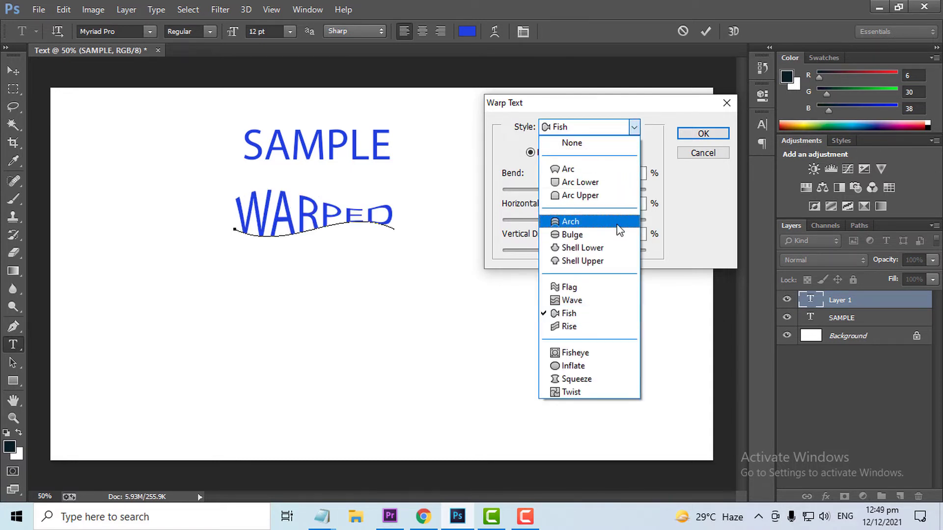
pyautogui.click(606, 300)
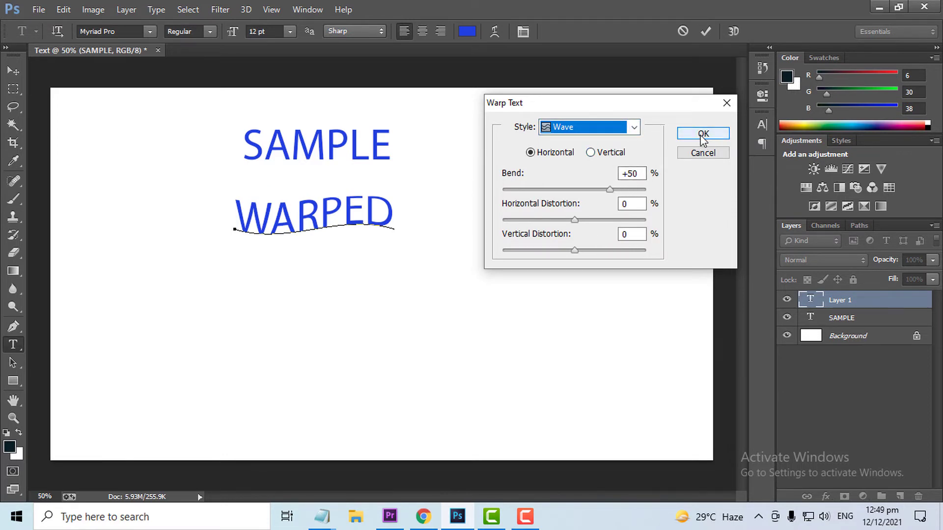
pyautogui.moveTo(612, 187); pyautogui.dragTo(529, 188)
pyautogui.moveTo(574, 219); pyautogui.dragTo(604, 221)
pyautogui.moveTo(574, 251); pyautogui.dragTo(559, 250)
pyautogui.moveTo(528, 189); pyautogui.dragTo(543, 190)
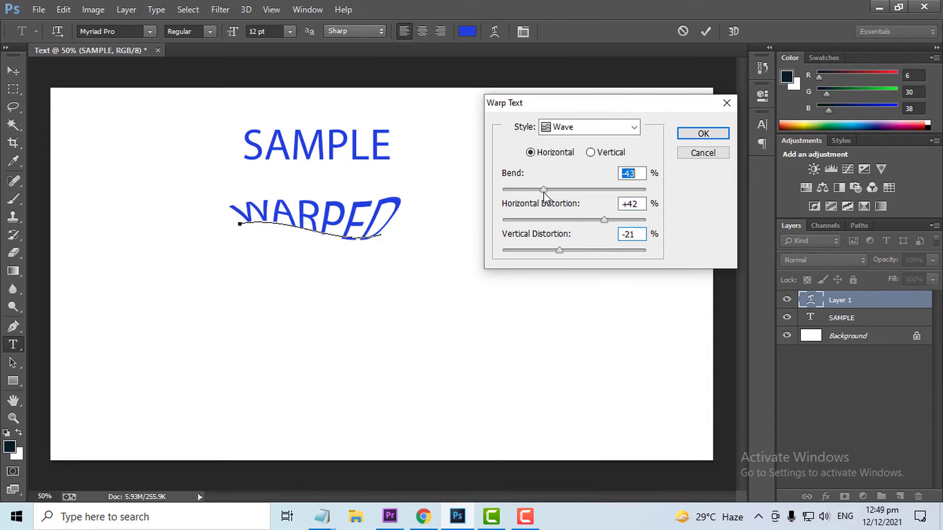
pyautogui.click(703, 134)
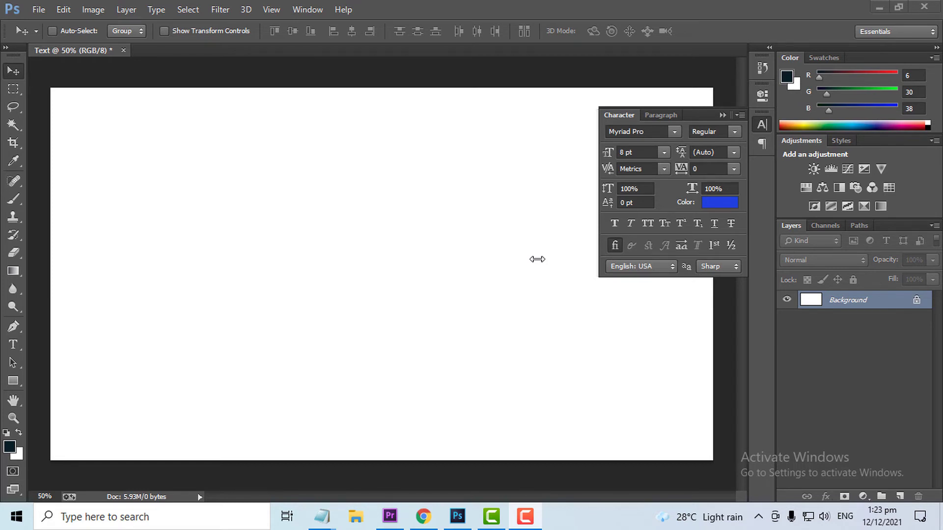
# Step: Add three lines of random filler letters as point text near the top of the blank canvas, starting with "djkashdkaj"
pyautogui.click(15, 346)
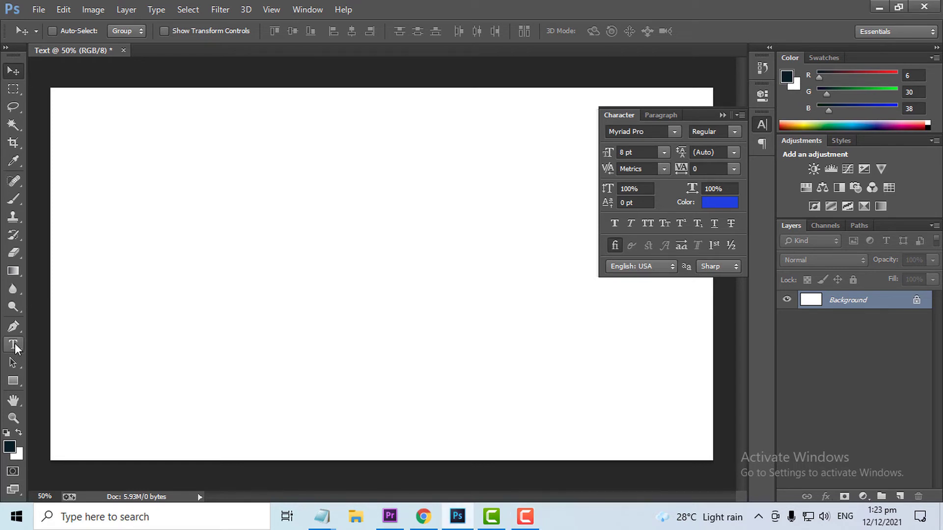
pyautogui.click(15, 345)
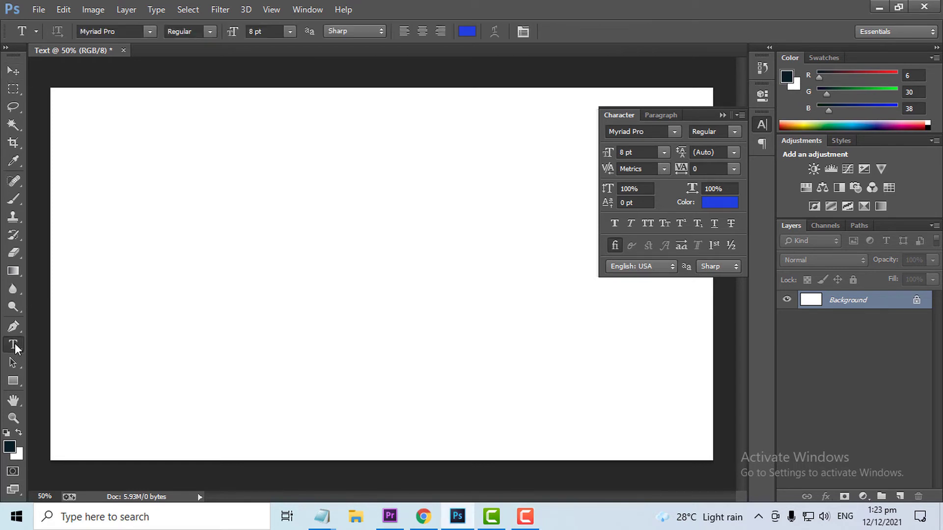
pyautogui.click(167, 142)
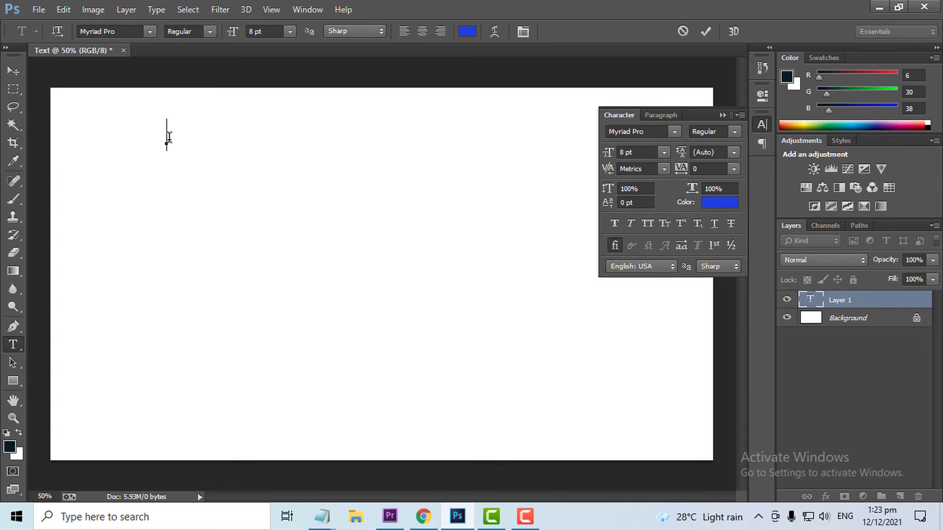
pyautogui.write('djkashdkaj')
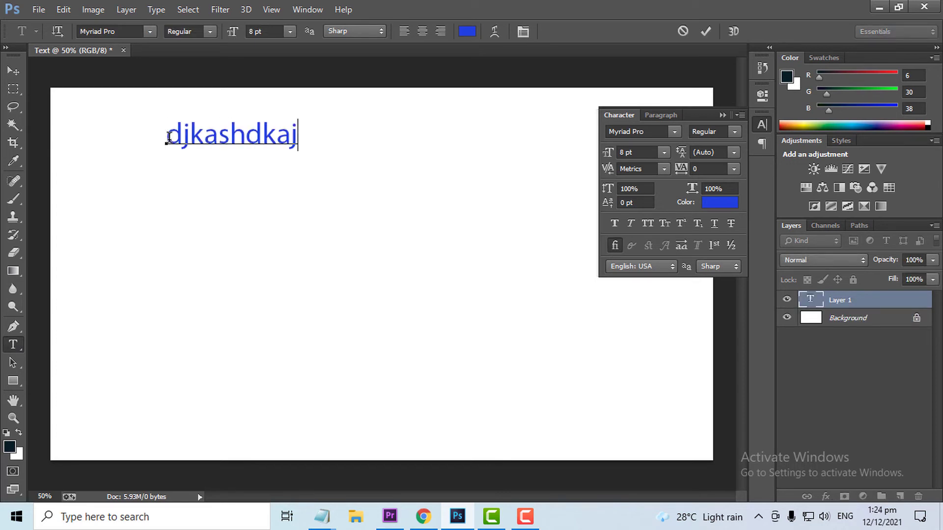
pyautogui.write('hsdkajhkjsdhakjshd')
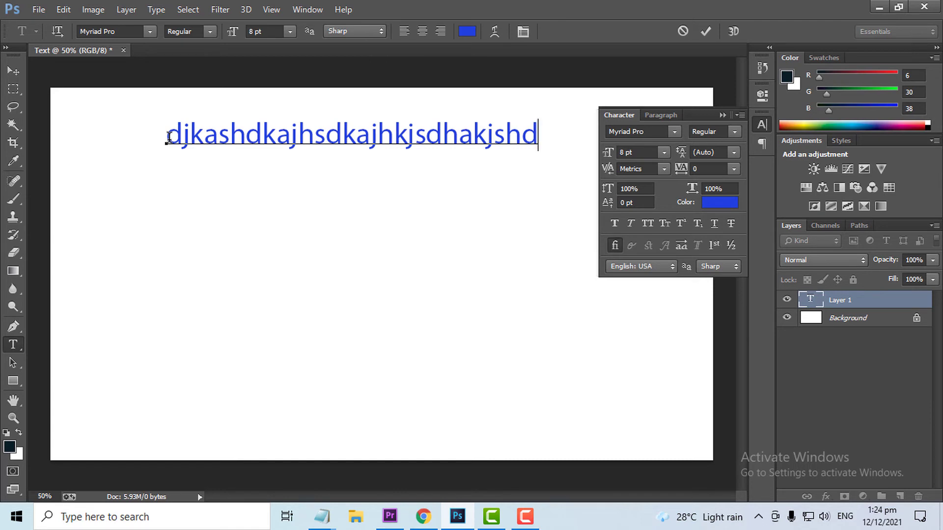
pyautogui.write('dasd')
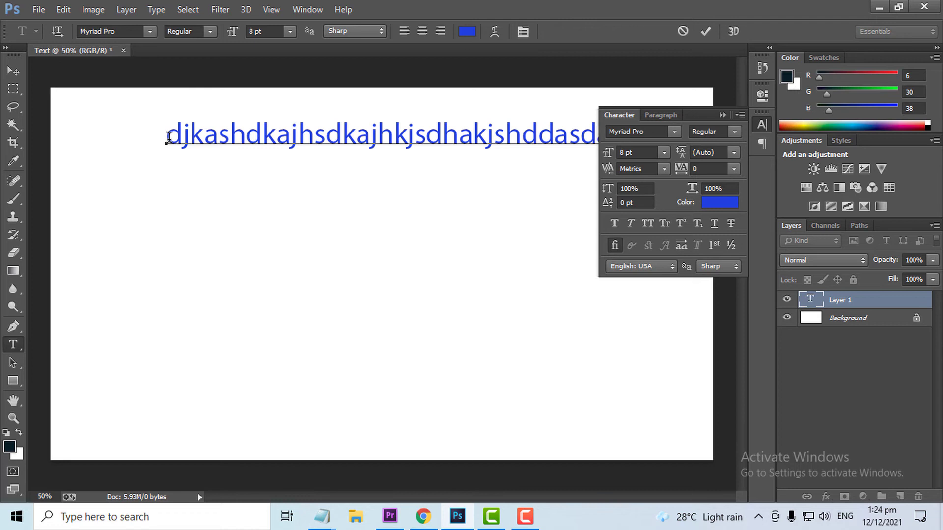
pyautogui.press('Return')
pyautogui.write('dhasgdhasdhasgdhasgjd')
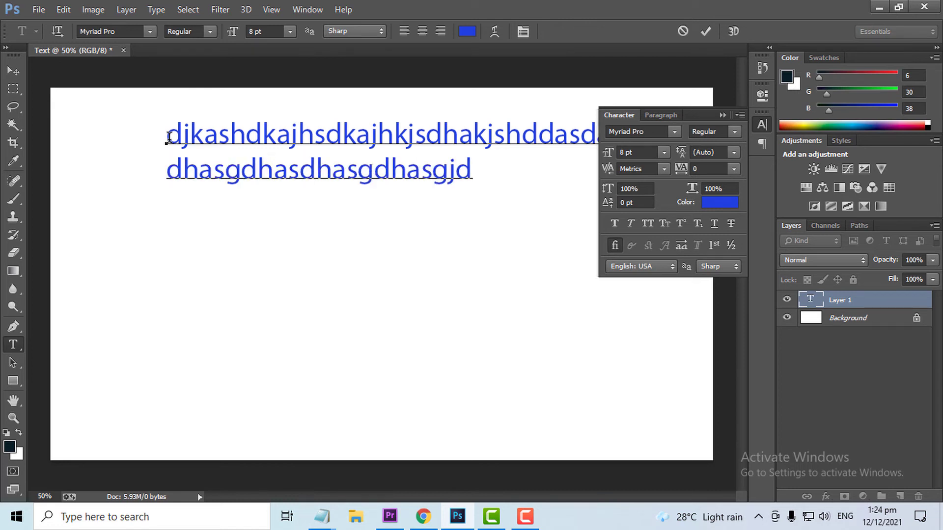
pyautogui.press('Return')
pyautogui.write('hdjashdjghasdgasdhgasdhg')
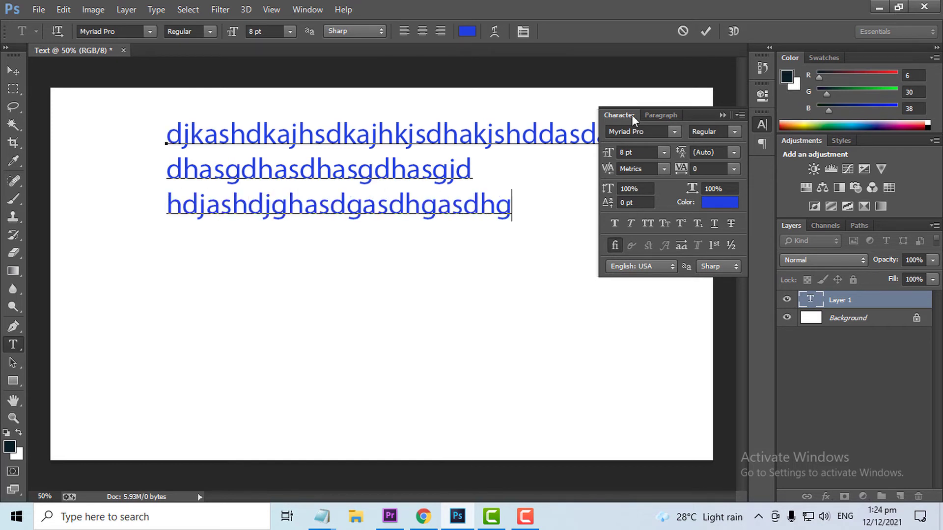
# Step: Review the paragraph alignment options for the point text, then delete its layer
pyautogui.click(658, 115)
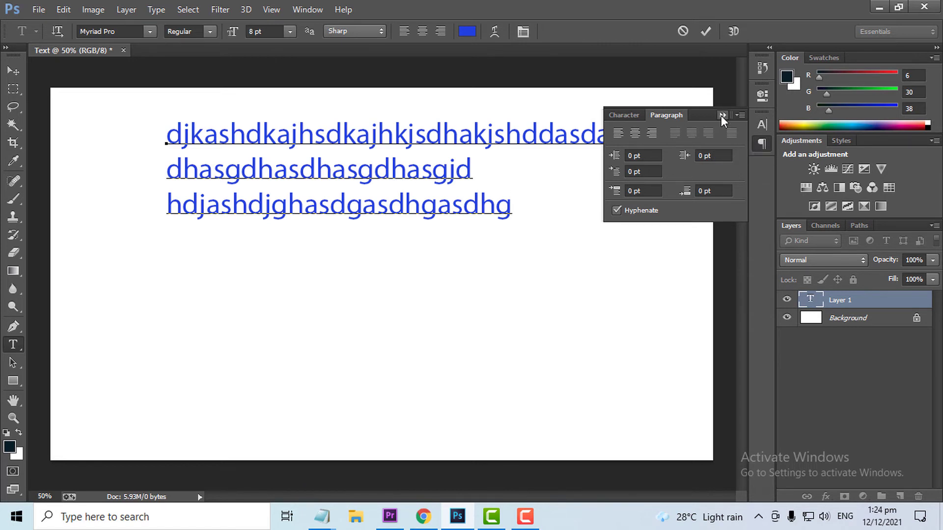
pyautogui.click(722, 115)
pyautogui.click(13, 71)
pyautogui.moveTo(109, 115); pyautogui.dragTo(82, 183)
pyautogui.press('Delete')
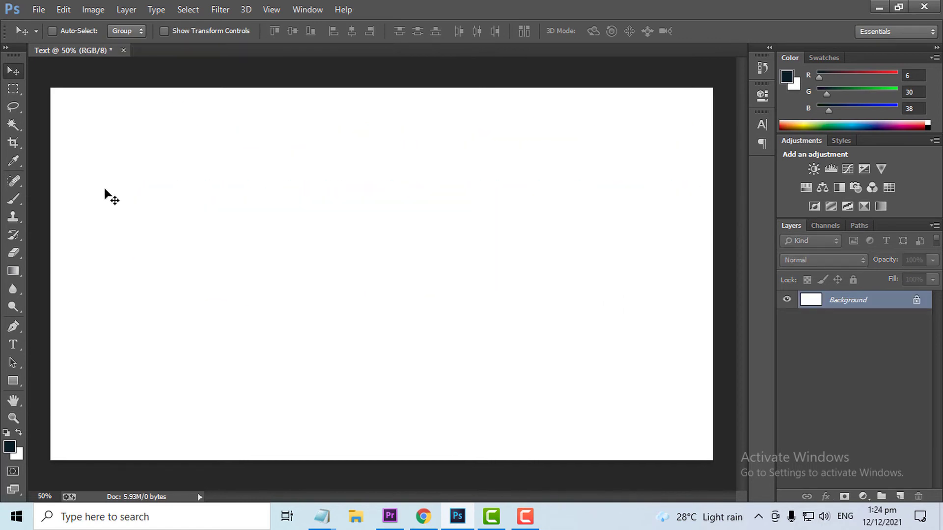
# Step: Draw a large, roughly square paragraph text box left of the canvas centre and fill five lines with random letters starting "jhsadkjhaskjdh"
pyautogui.click(12, 344)
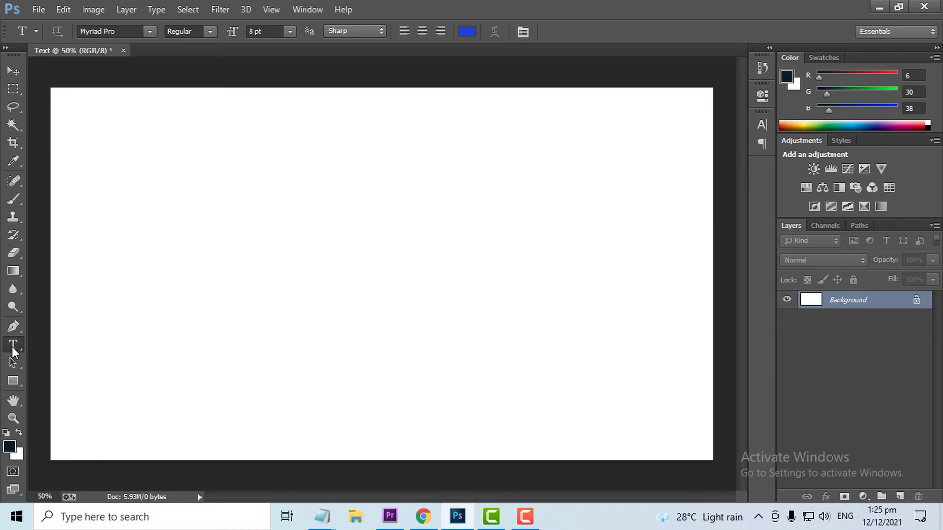
pyautogui.moveTo(171, 129); pyautogui.dragTo(460, 421)
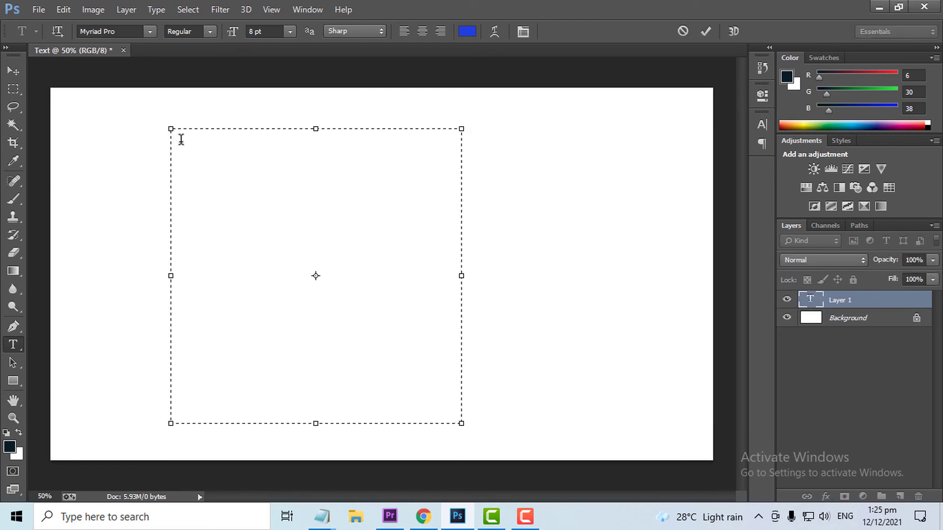
pyautogui.write('sadkjhaskjdh')
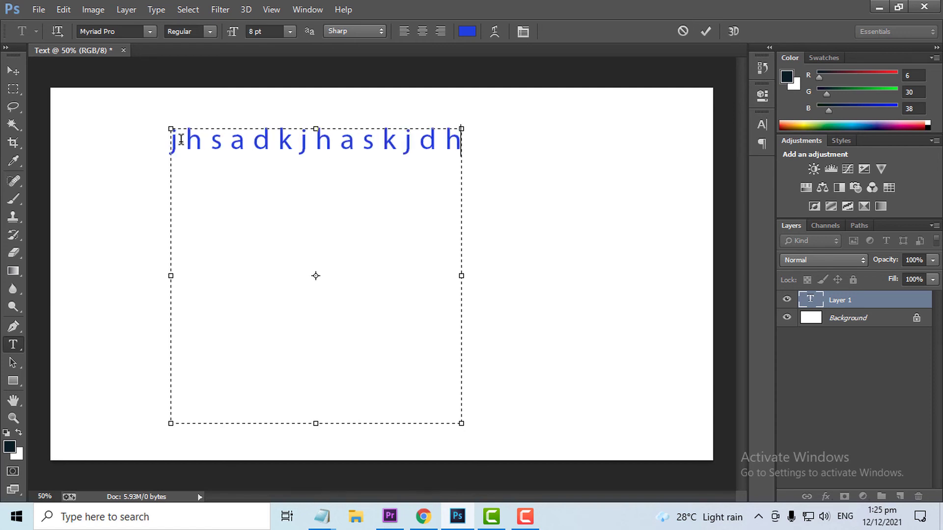
pyautogui.write('kasjhdas')
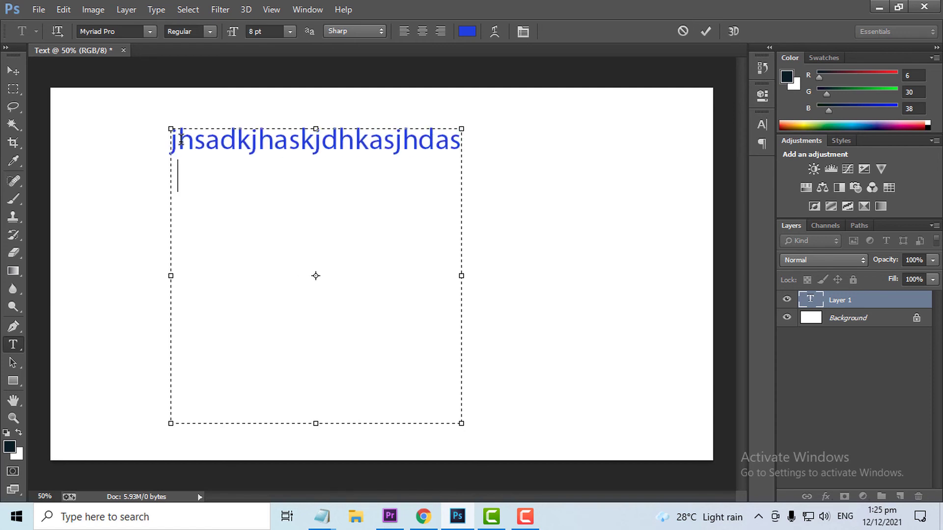
pyautogui.write('jdhsajdhjkashdkjashdkjashdkjashdjk')
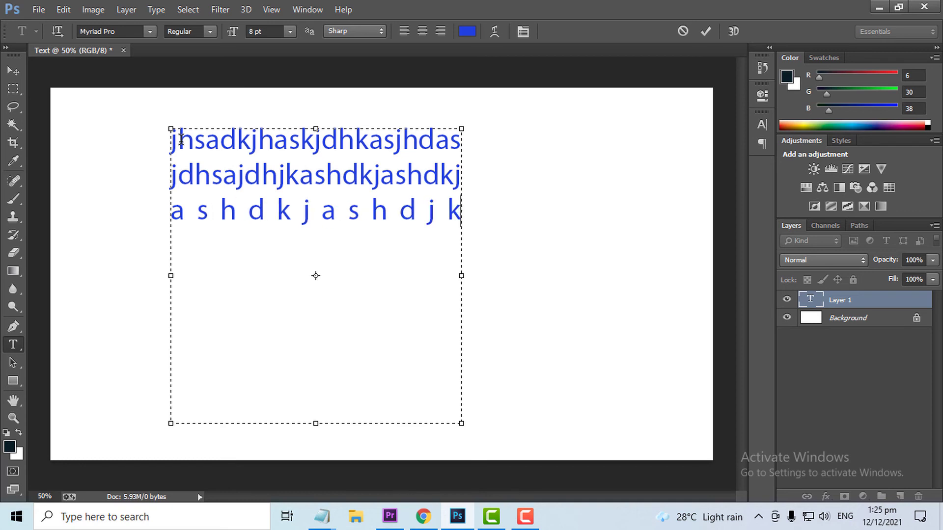
pyautogui.write('ashdkjashdkjashdkjashdsdajshdjkashdkjasdasdasd')
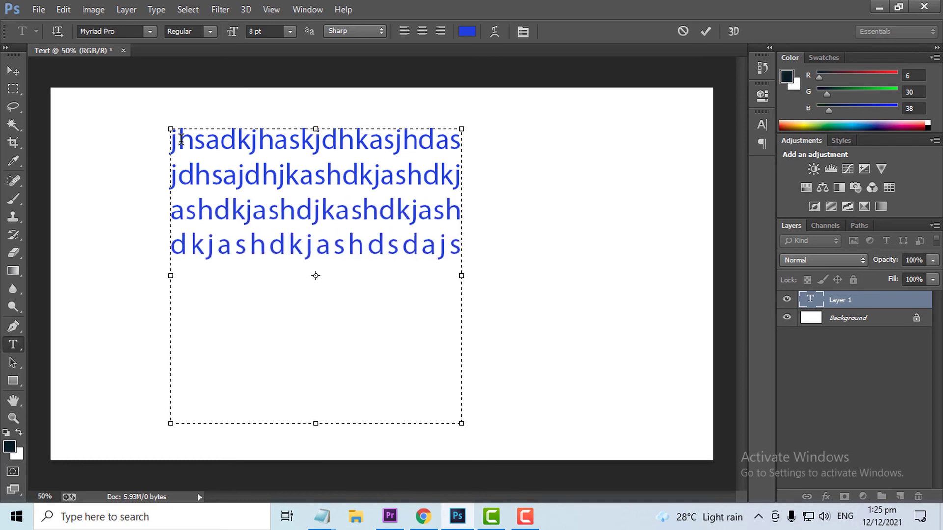
# Step: Set the paragraph's alignment to justified with the last line aligned left
pyautogui.click(764, 124)
pyautogui.click(662, 116)
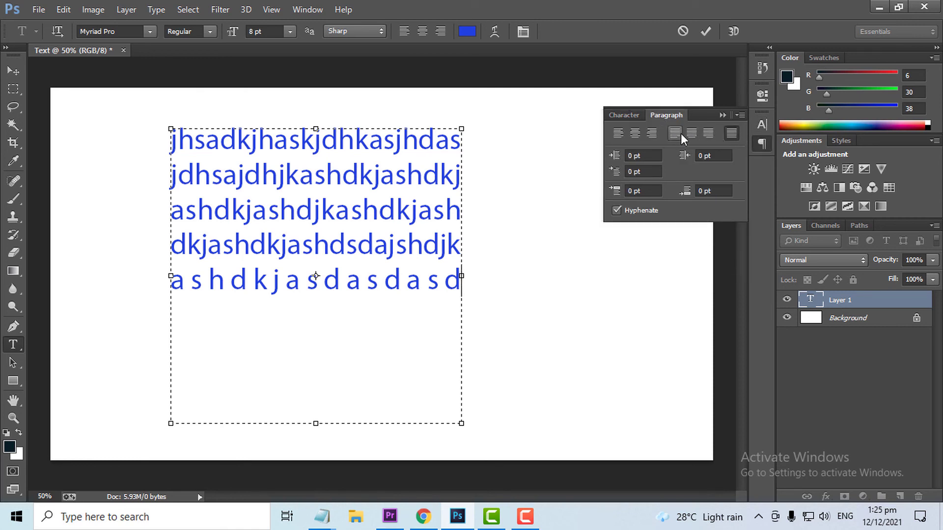
pyautogui.click(676, 133)
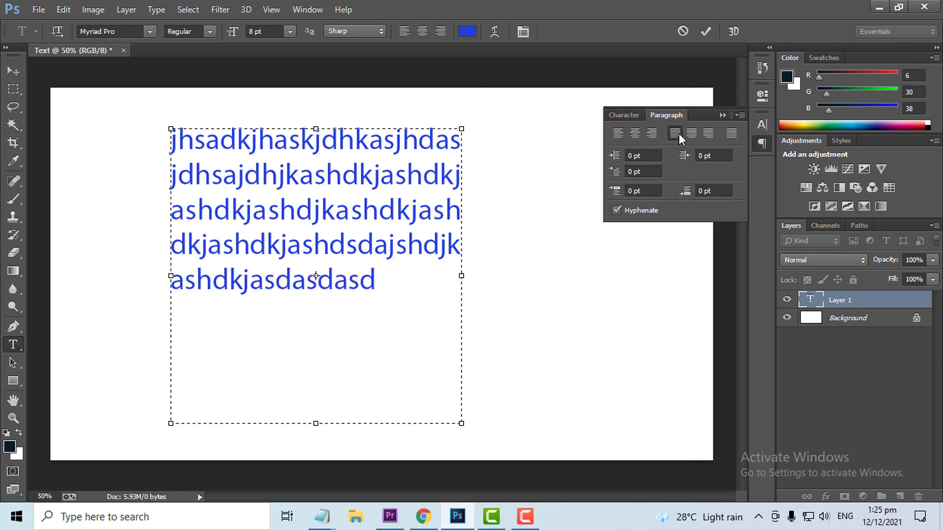
# Step: Extend the justified paragraph to seven lines with repeated "asd" filler letters, putting a space after its fifth line
pyautogui.write('asdasdasdasdasdas  ')
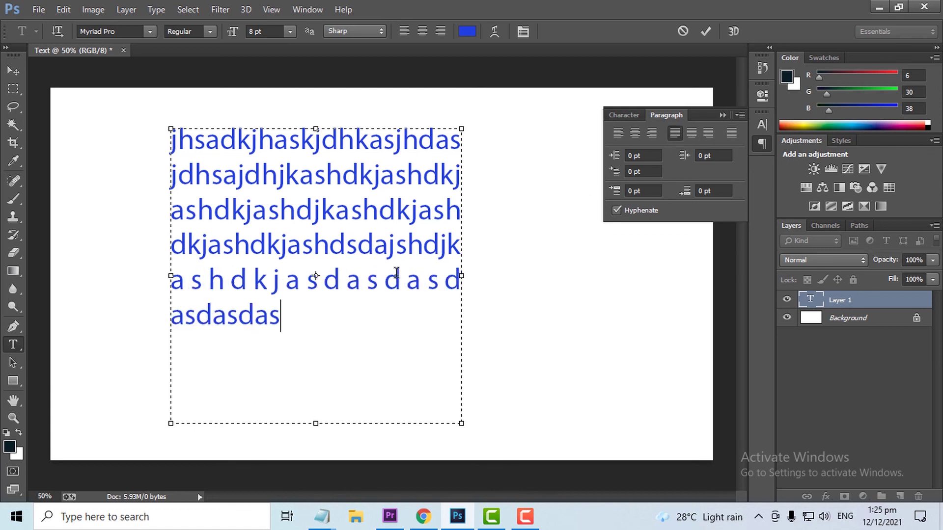
pyautogui.write('dasdasdasdasdasdasd')
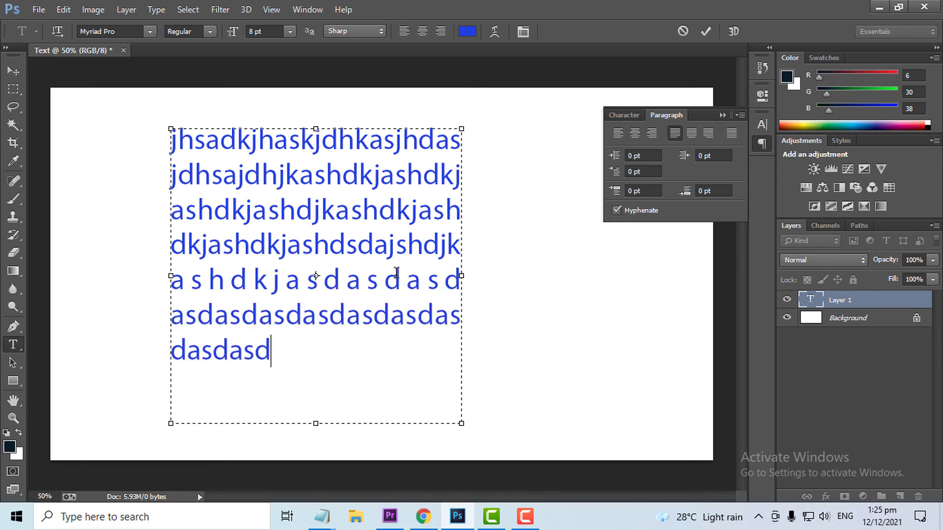
pyautogui.write('asdasdasdasd')
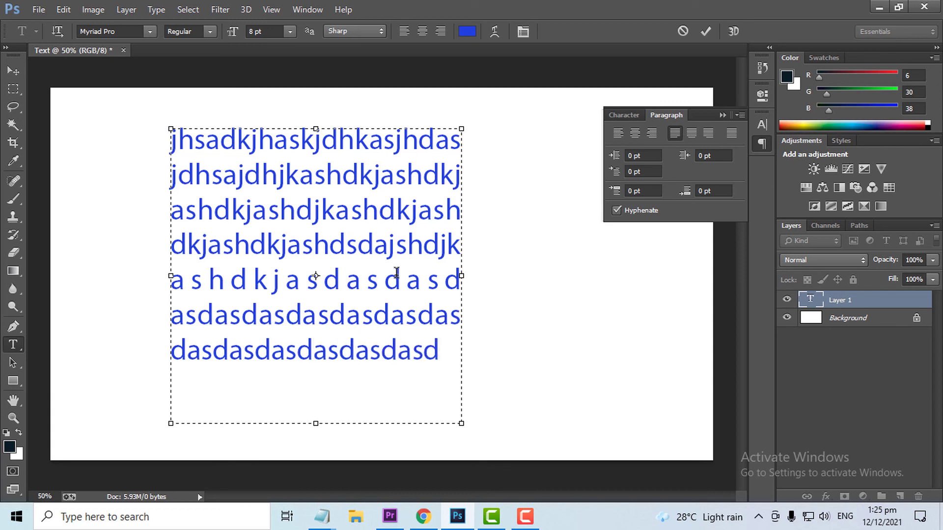